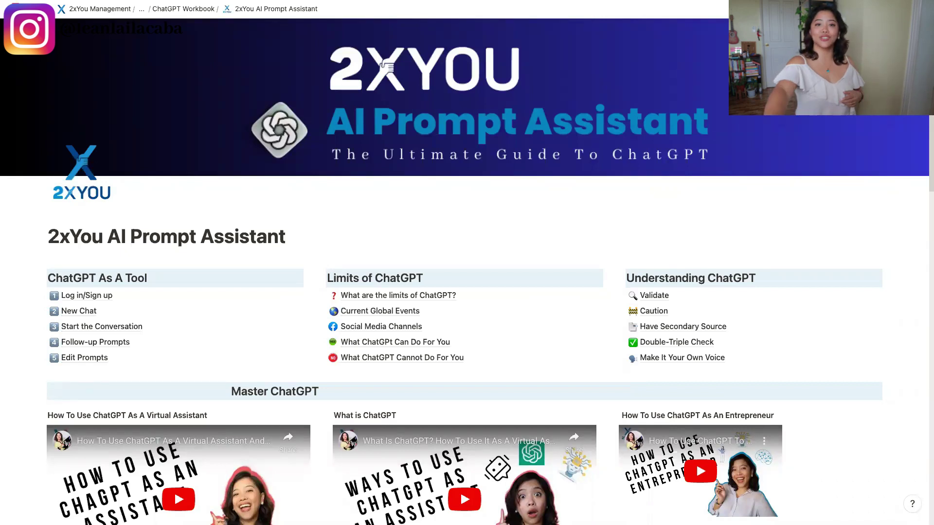
{"action": "scroll", "coordinate": [598, 308], "scroll_direction": "down", "scroll_amount": 3}
{"action": "scroll", "coordinate": [612, 333], "scroll_direction": "down", "scroll_amount": 5}
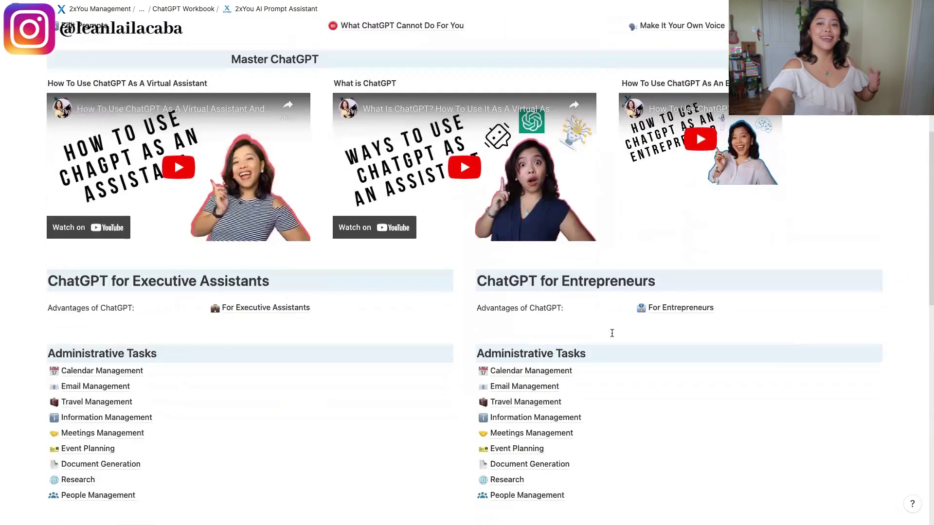
{"action": "scroll", "coordinate": [612, 336], "scroll_direction": "down", "scroll_amount": 3}
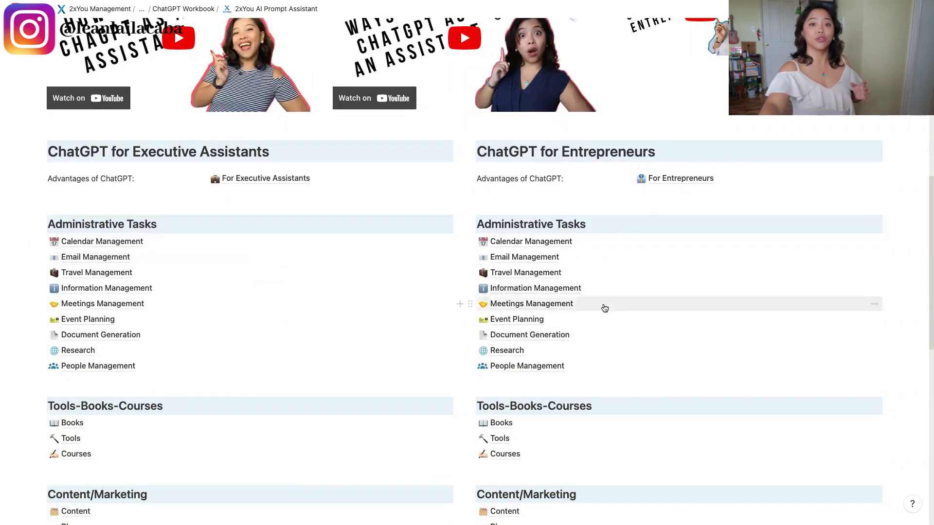
{"action": "scroll", "coordinate": [603, 309], "scroll_direction": "down", "scroll_amount": 4}
{"action": "scroll", "coordinate": [603, 308], "scroll_direction": "down", "scroll_amount": 5}
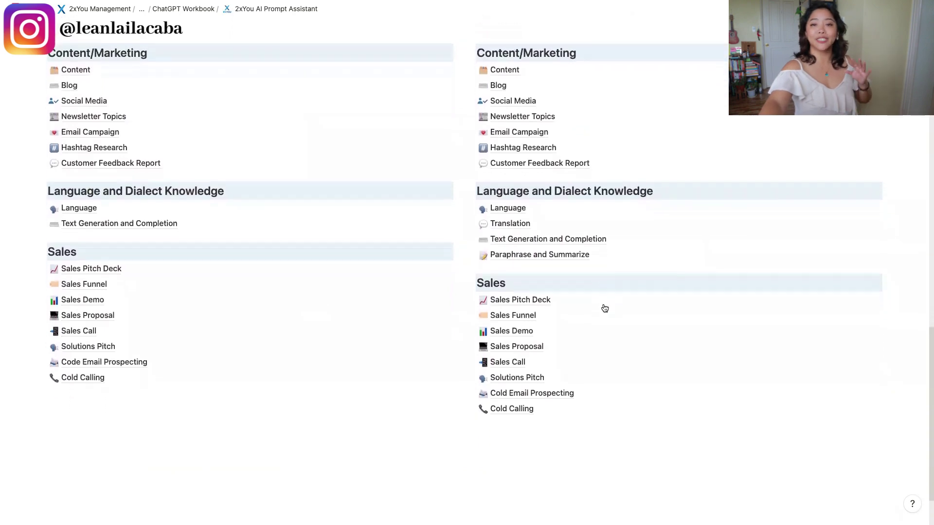
{"action": "scroll", "coordinate": [605, 309], "scroll_direction": "up", "scroll_amount": 12}
{"action": "scroll", "coordinate": [605, 308], "scroll_direction": "up", "scroll_amount": 7}
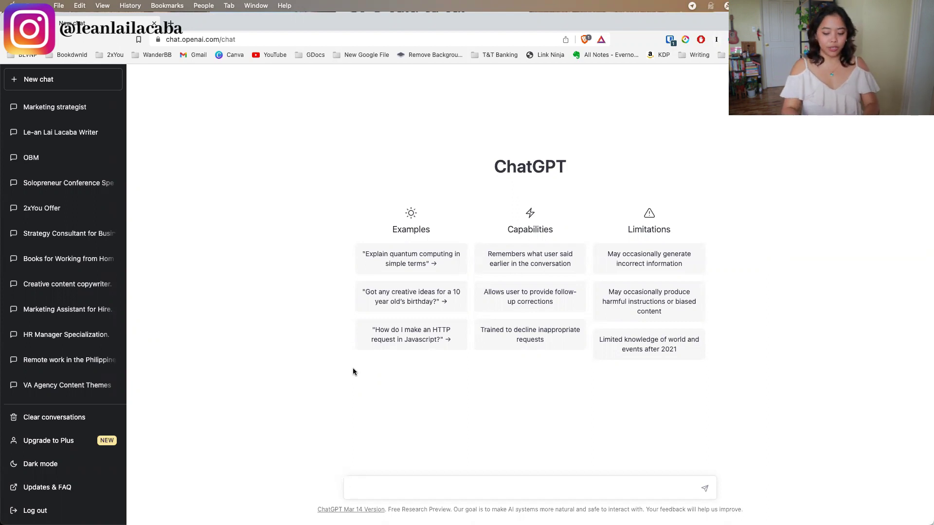
Introduce yourself as a non-fiction author's virtual assistant and ask for help managing their email and calendar
{"action": "type", "text": "Hello. I am Le-an. I am a virtual assistant to a non fiction"}
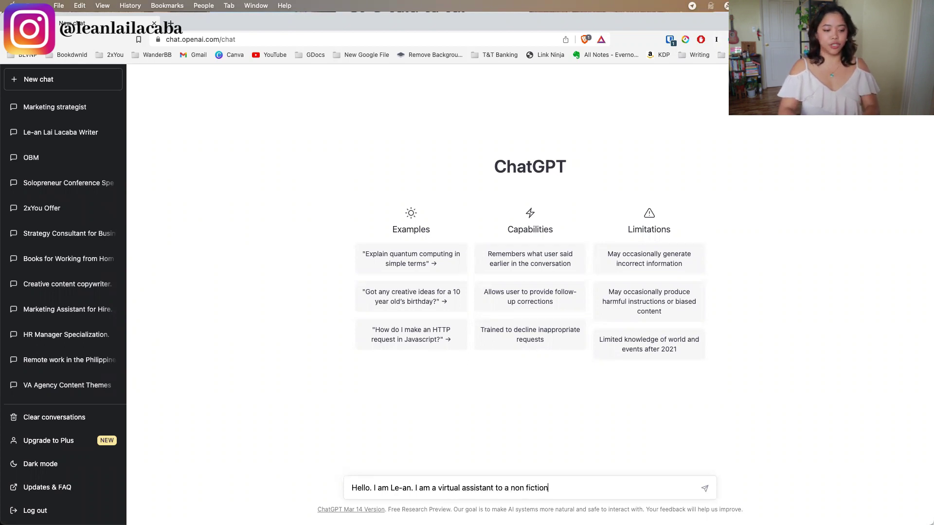
{"action": "type", "text": " author. I would"}
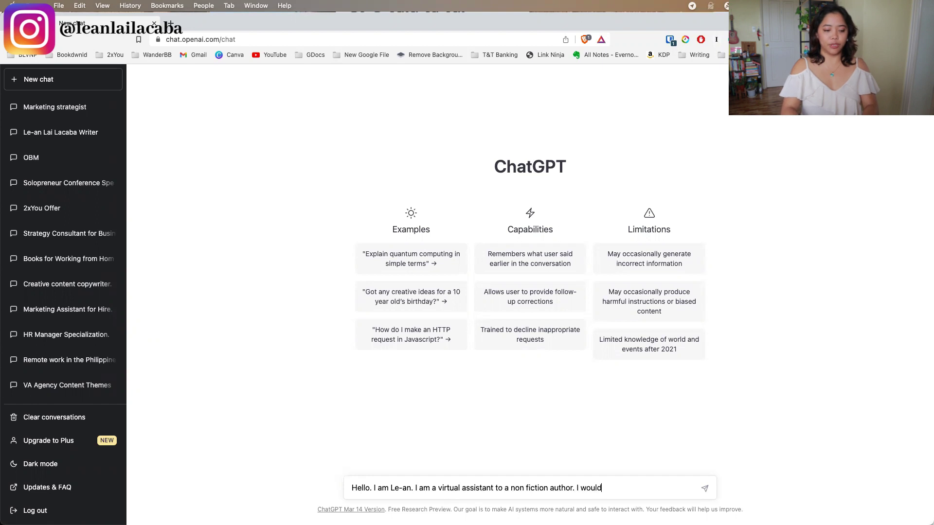
{"action": "type", "text": " like your help"}
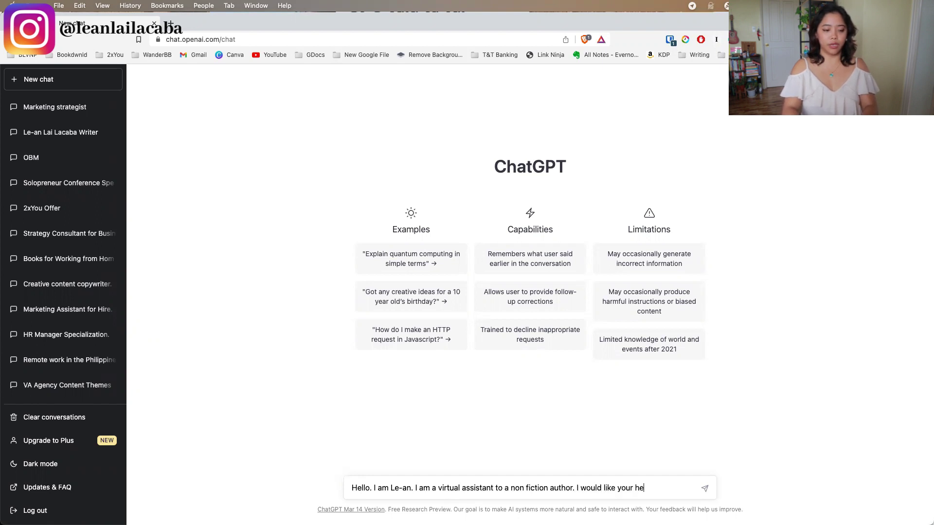
{"action": "key", "text": "BackSpace"}
{"action": "key", "text": "BackSpace"}
{"action": "type", "text": "lp as I manag"}
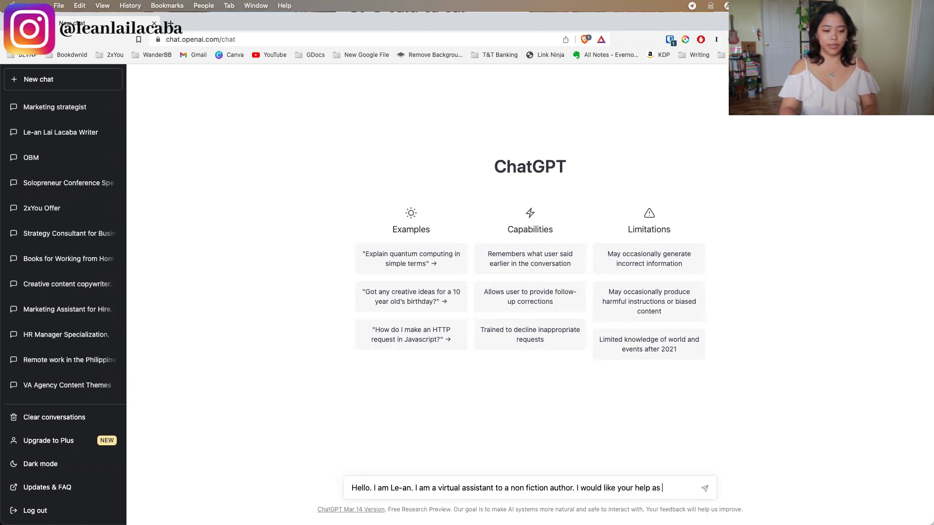
{"action": "type", "text": "e their "}
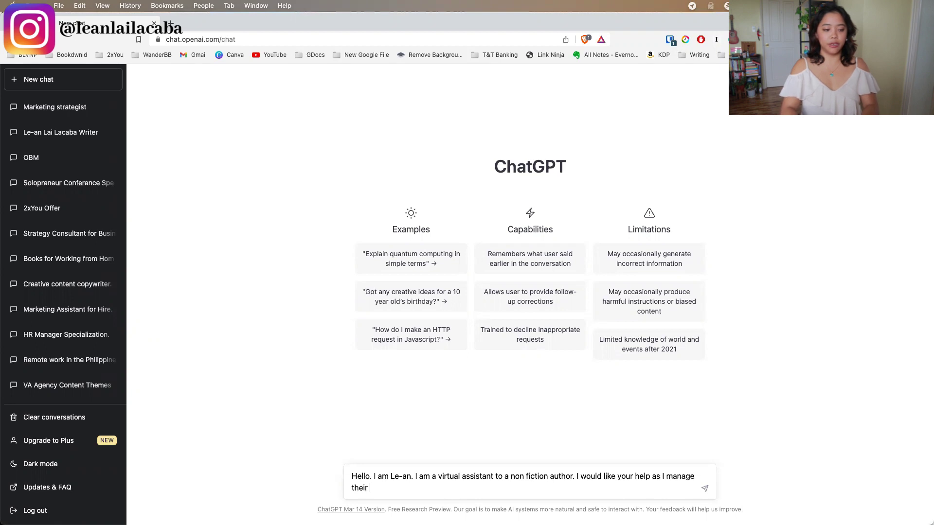
{"action": "type", "text": "email and calendar"}
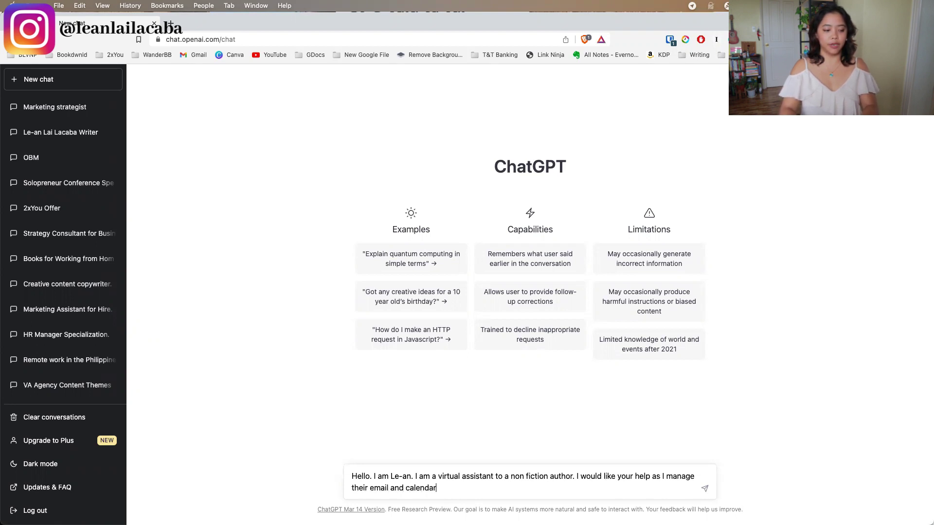
{"action": "key", "text": "Return"}
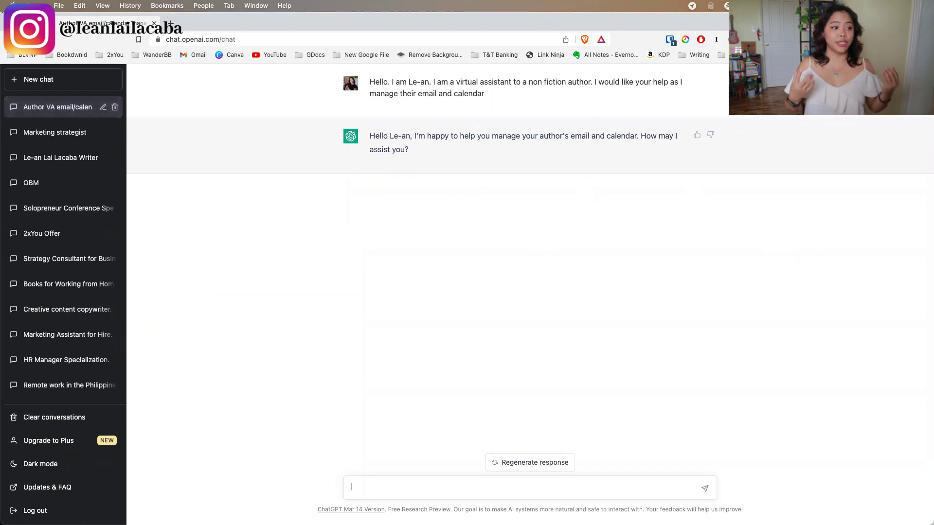
Ask for a process to manage the client's two email addresses receiving possible clients and partnerships
{"action": "type", "text": "Can you"}
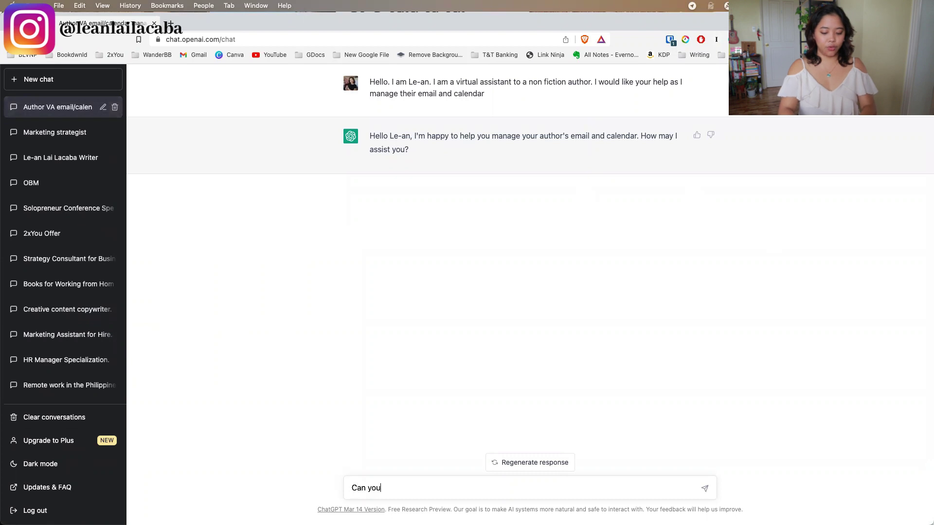
{"action": "type", "text": " create a process"}
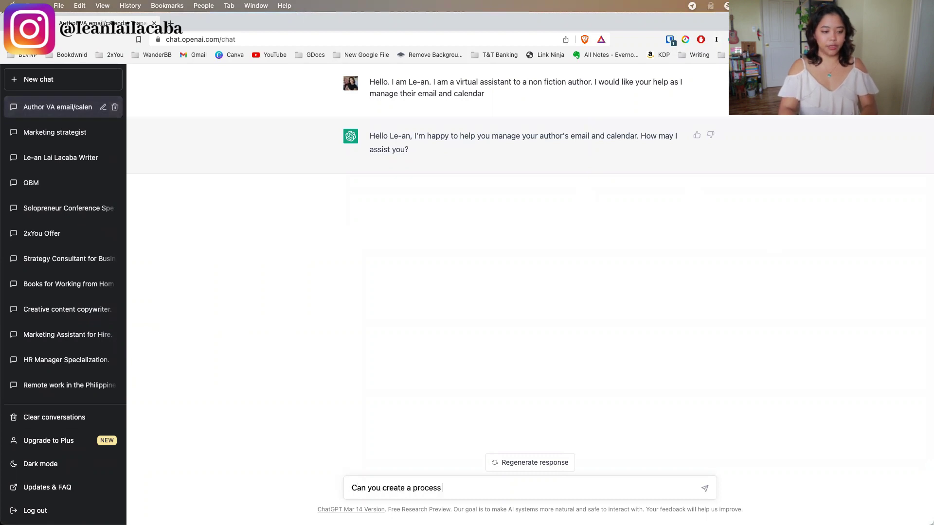
{"action": "type", "text": " on how I"}
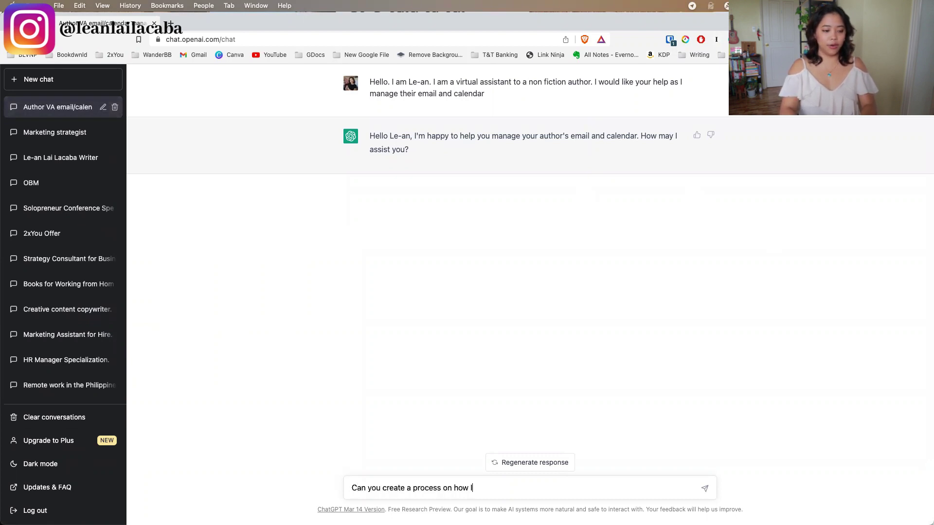
{"action": "type", "text": " can manage my clien't"}
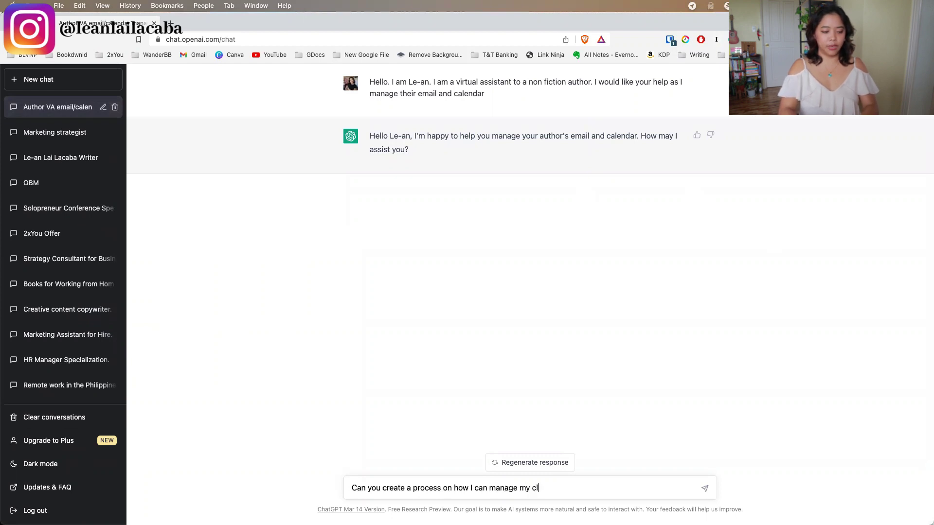
{"action": "key", "text": "BackSpace"}
{"action": "key", "text": "BackSpace"}
{"action": "type", "text": "t's ema"}
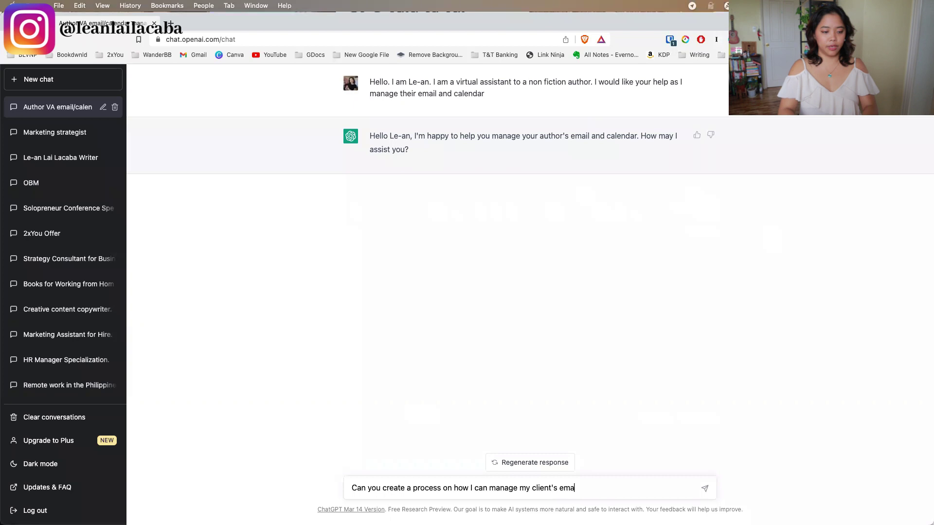
{"action": "type", "text": "il because "}
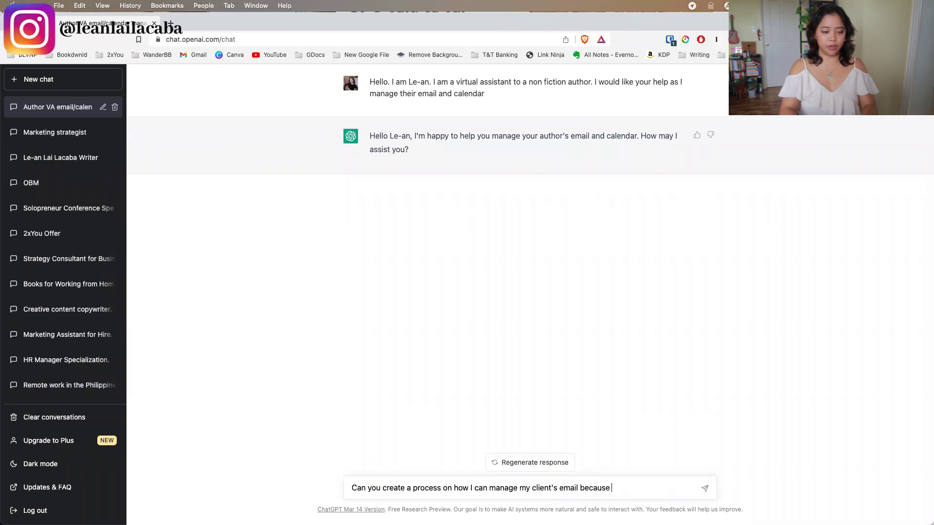
{"action": "type", "text": "they have 2 email addresses"}
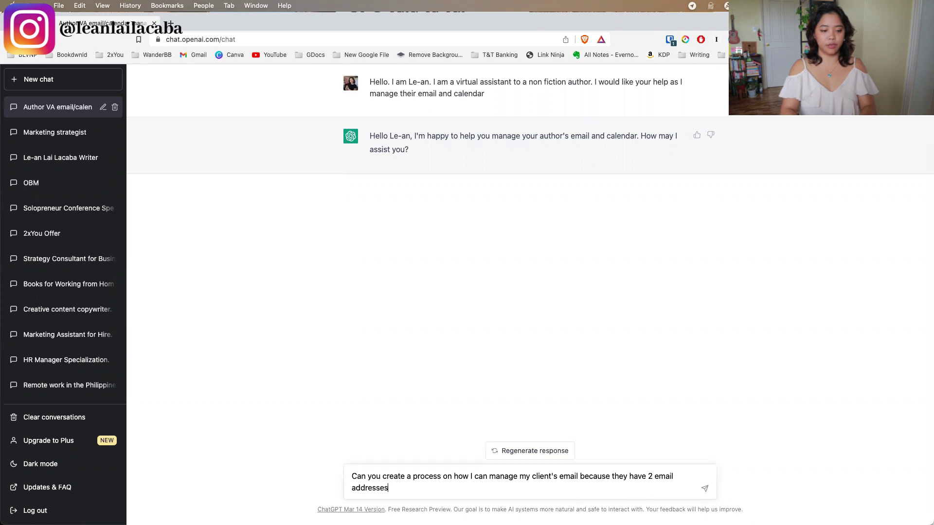
{"action": "type", "text": ". b"}
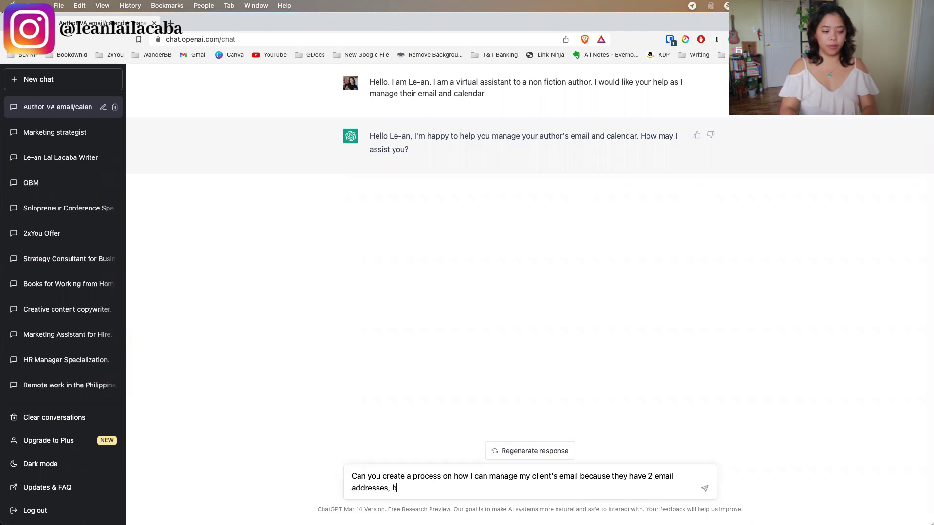
{"action": "type", "text": "oth from "}
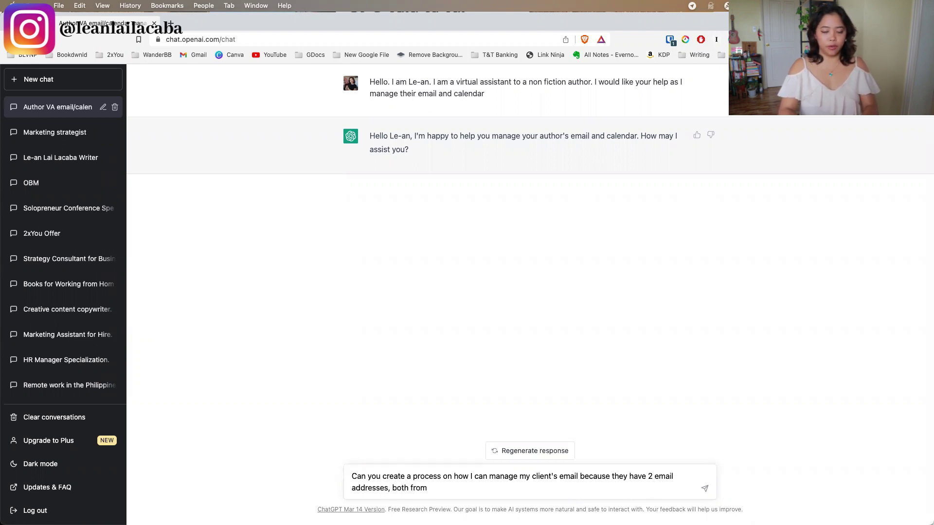
{"action": "type", "text": "possible"}
{"action": "key", "text": "BackSpace"}
{"action": "key", "text": "BackSpace"}
{"action": "key", "text": "BackSpace"}
{"action": "key", "text": "BackSpace"}
{"action": "key", "text": "BackSpace"}
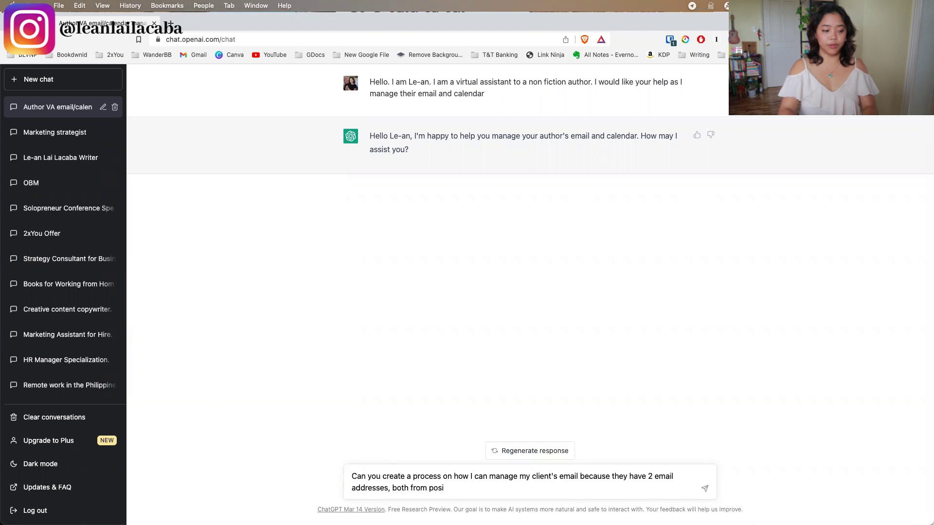
{"action": "type", "text": "sible clients"}
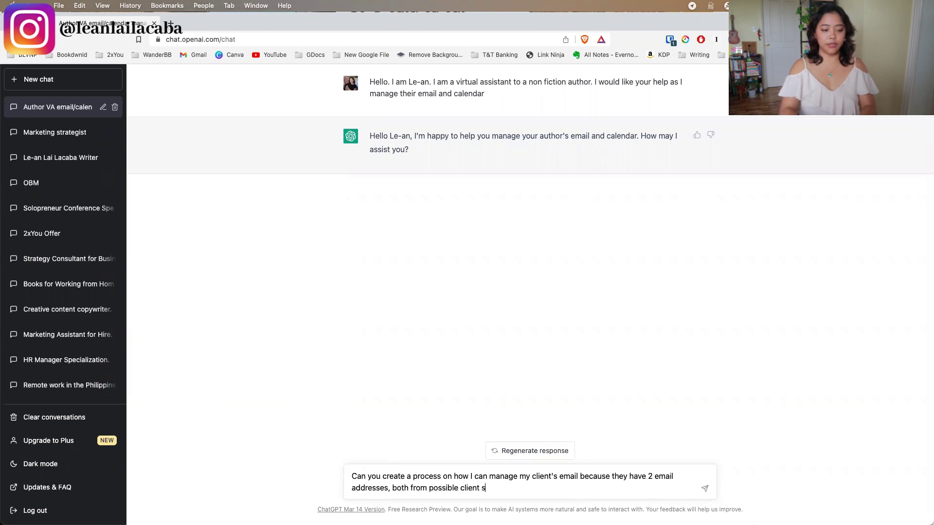
{"action": "type", "text": " of theirs as"}
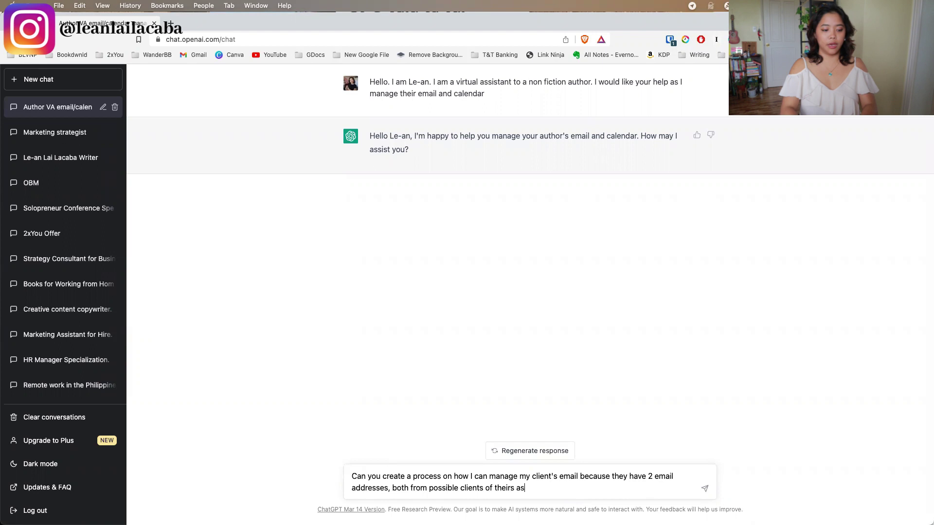
{"action": "type", "text": " well as po"}
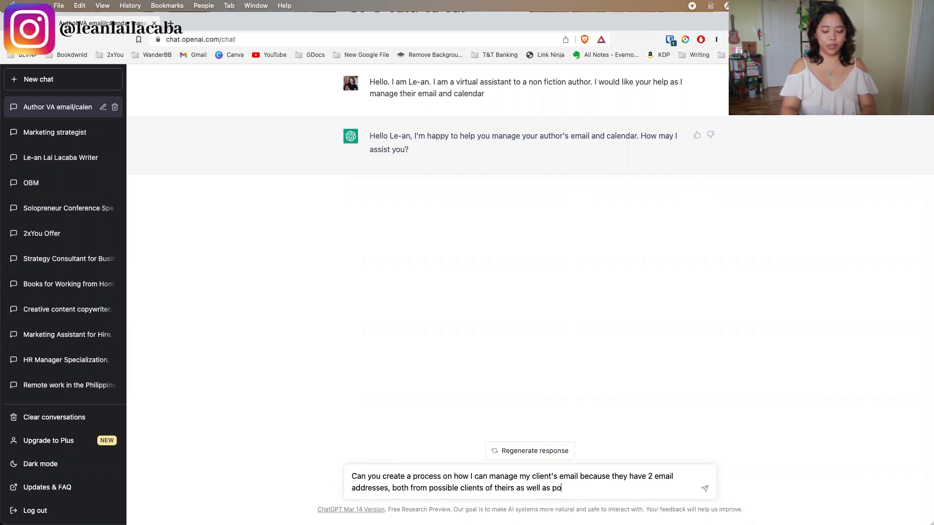
{"action": "type", "text": "ssible partners"}
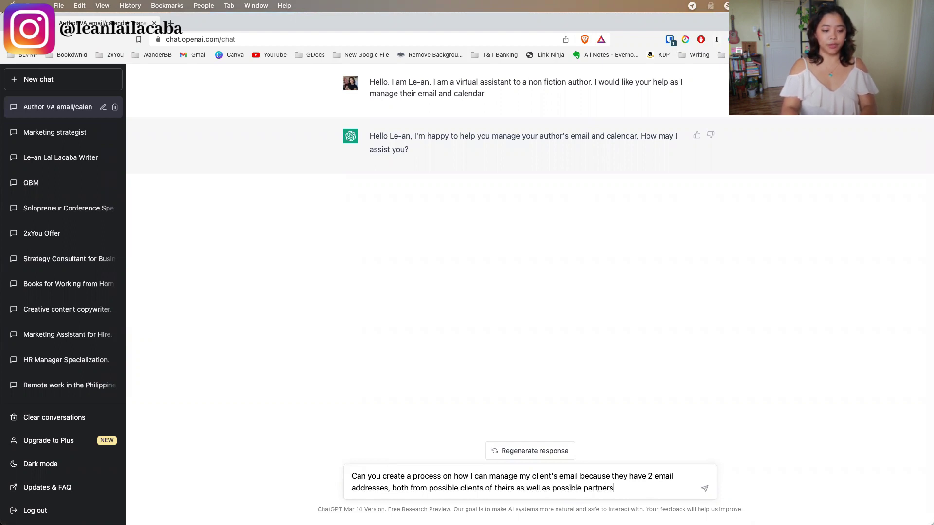
{"action": "type", "text": "hips for their business"}
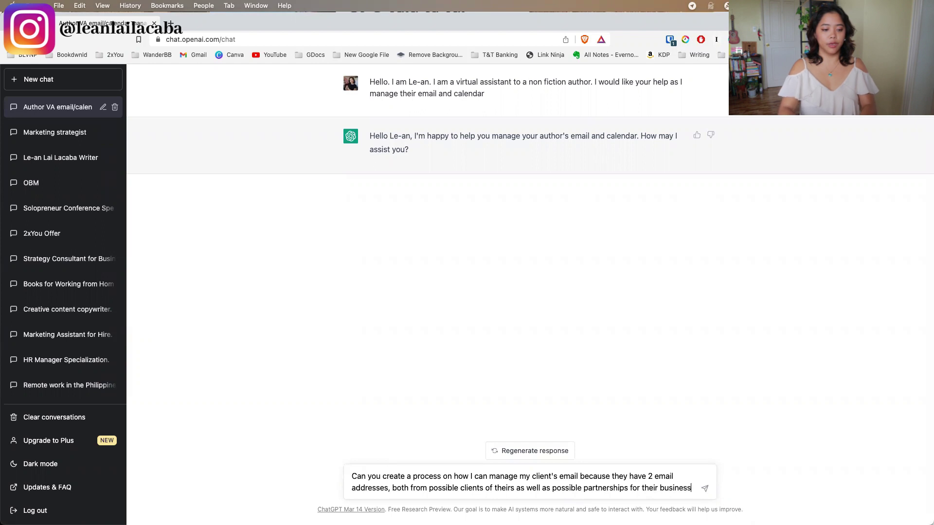
{"action": "key", "text": "Return"}
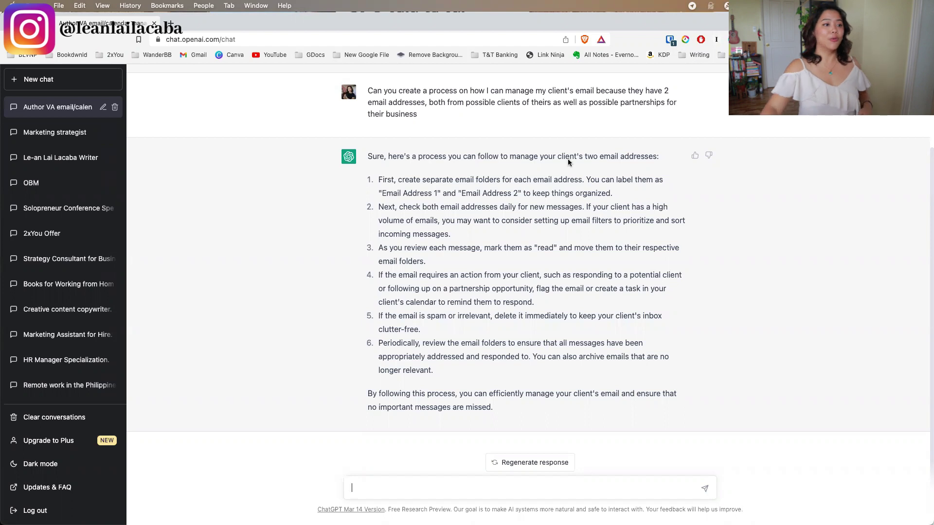
Select the text of the email-management request message
{"action": "left_click_drag", "start_coordinate": [373, 96], "coordinate": [368, 91]}
{"action": "key", "text": "super+c"}
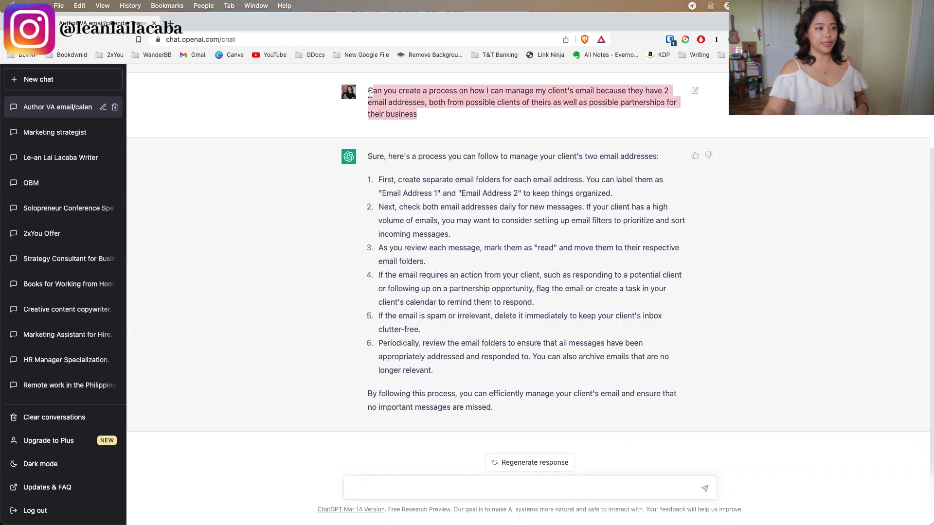
Reword the pasted email prompt to request a process for two calendars: one business, one personal
{"action": "left_click", "coordinate": [417, 486]}
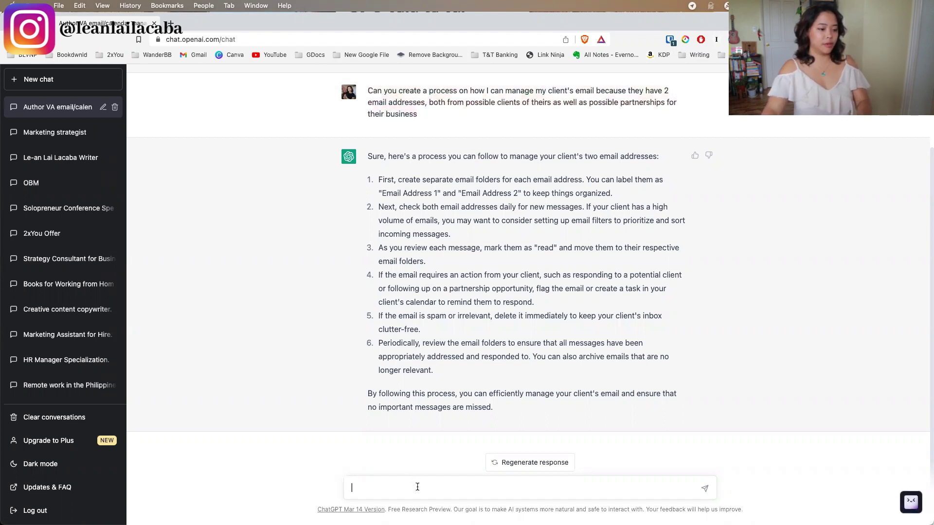
{"action": "key", "text": "super+v"}
{"action": "double_click", "coordinate": [564, 476]}
{"action": "type", "text": "calendar"}
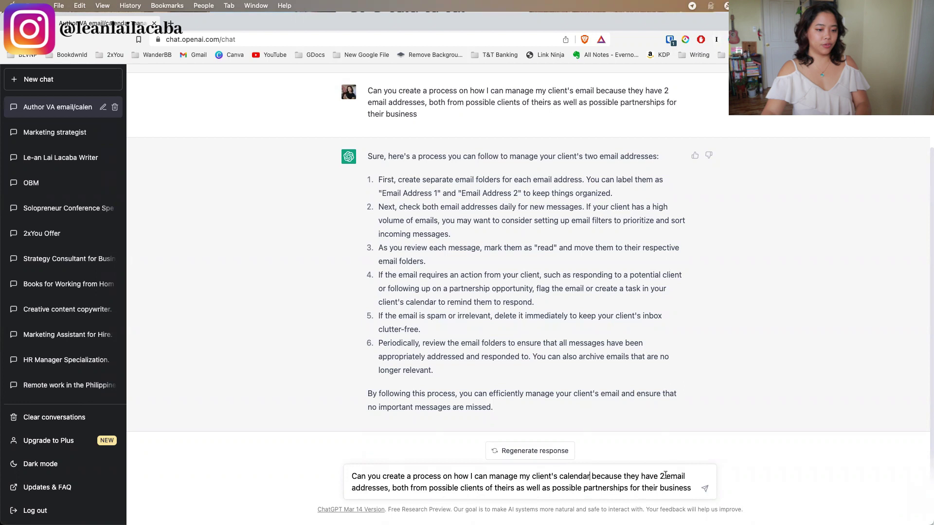
{"action": "left_click_drag", "start_coordinate": [668, 479], "coordinate": [386, 487]}
{"action": "type", "text": "cale"}
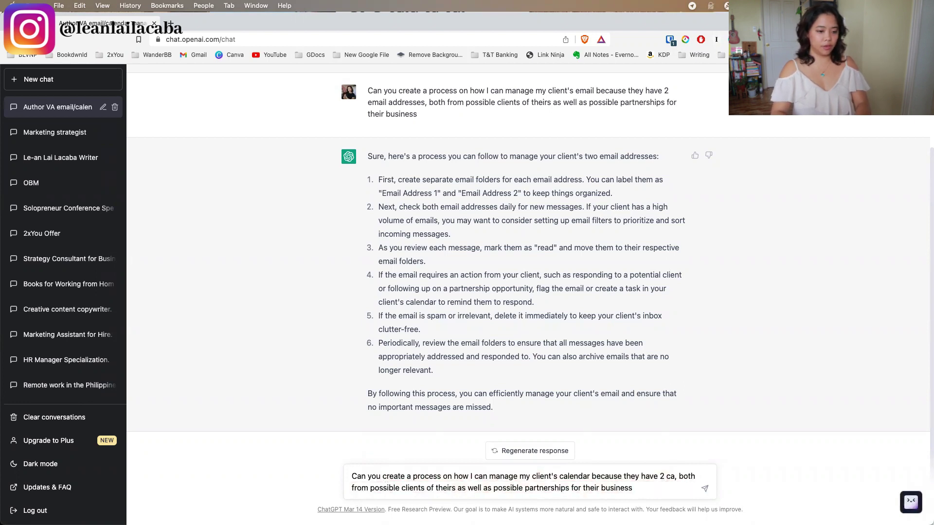
{"action": "type", "text": "ndars"}
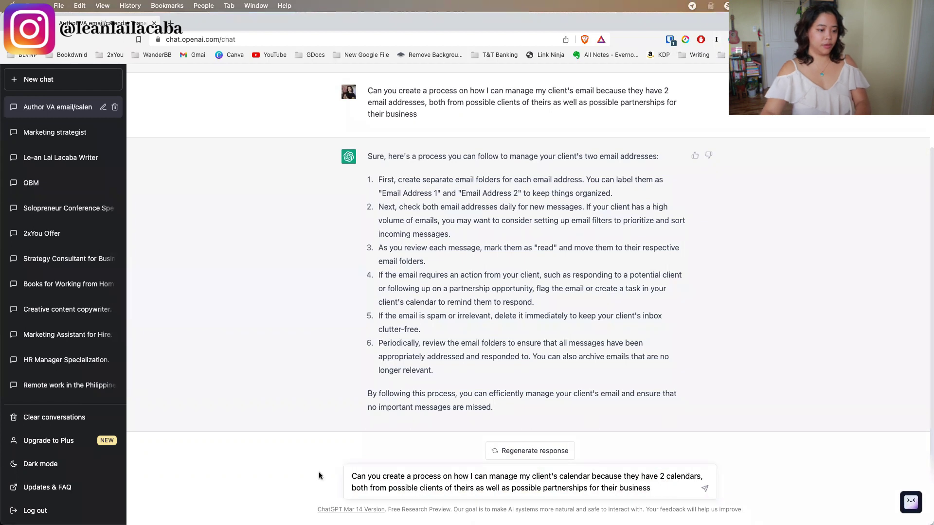
{"action": "left_click_drag", "start_coordinate": [355, 486], "coordinate": [694, 490]}
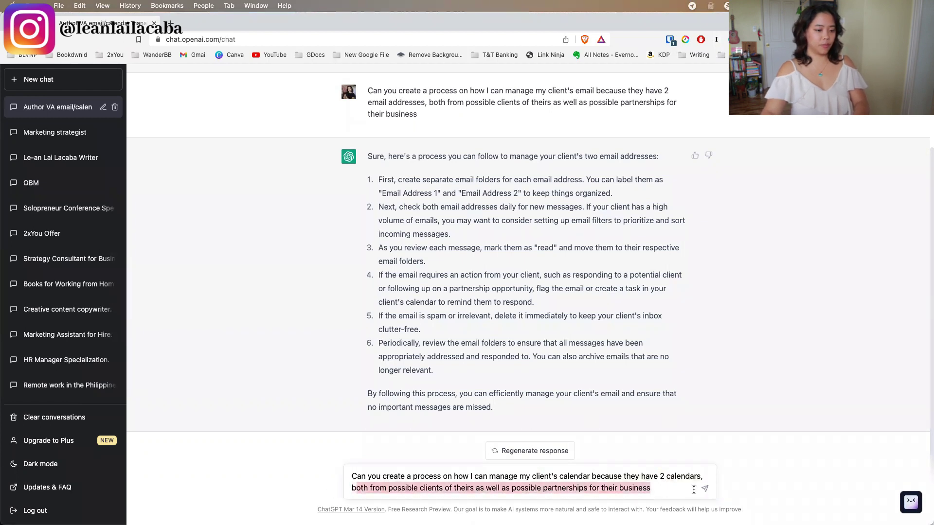
{"action": "type", "text": "one"}
{"action": "key", "text": "BackSpace"}
{"action": "key", "text": "BackSpace"}
{"action": "key", "text": "BackSpace"}
{"action": "key", "text": "BackSpace"}
{"action": "key", "text": "BackSpace"}
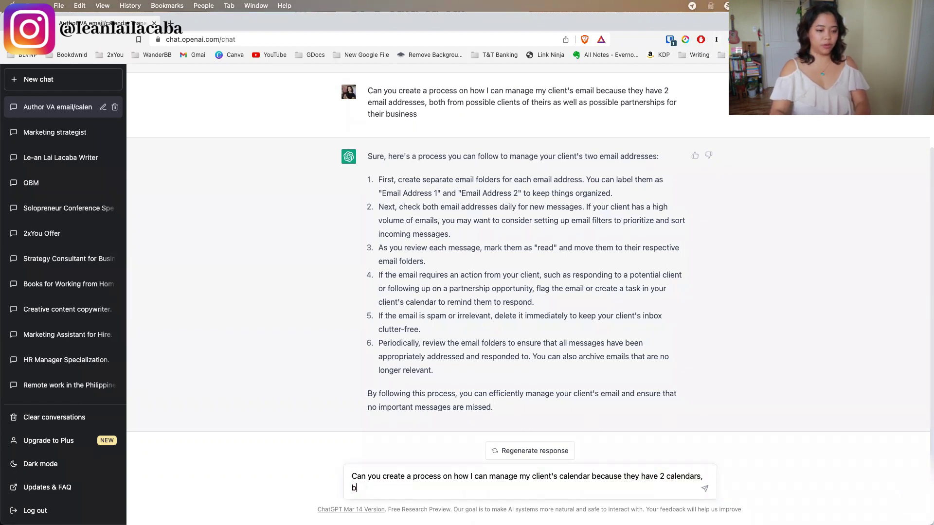
{"action": "type", "text": "one for business, and one for personal"}
{"action": "key", "text": "Return"}
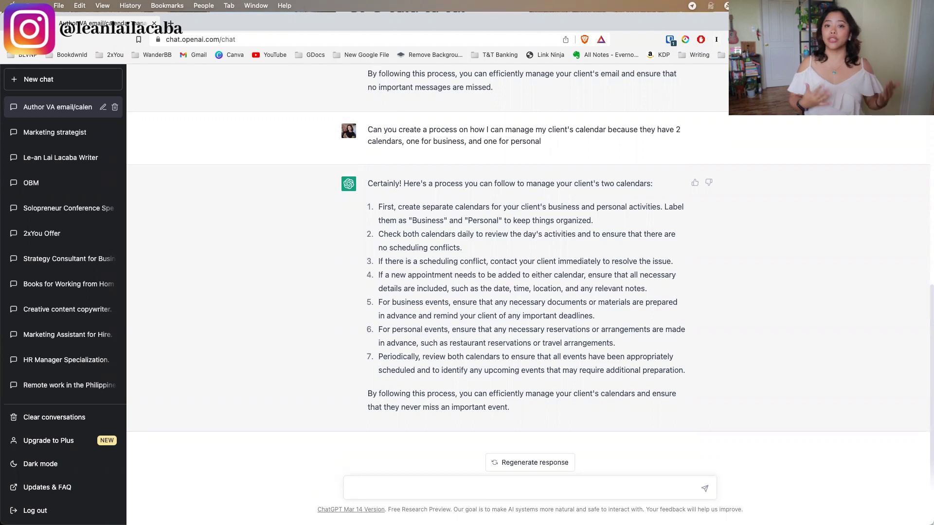
Ask for a reach-out email draft for possible podcast guesting
{"action": "type", "text": "Create an email draft for"}
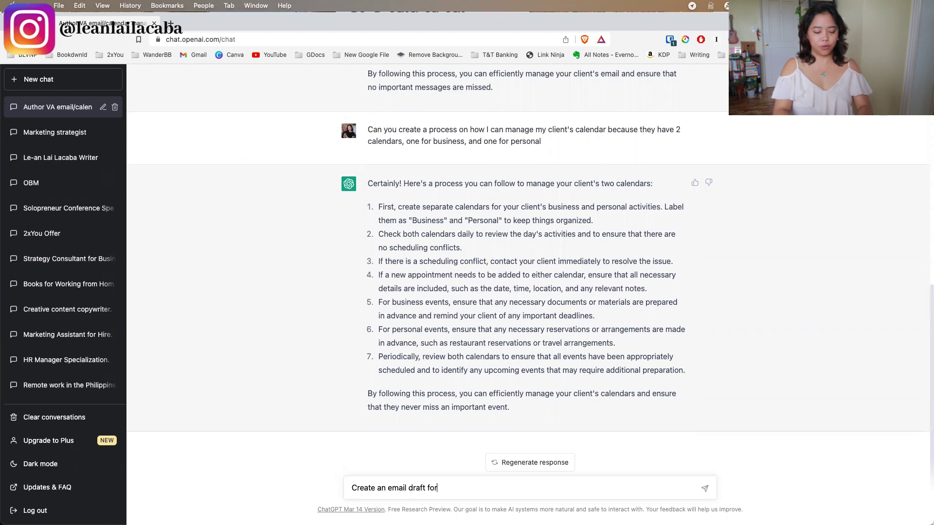
{"action": "type", "text": " a reach out email for possible podc"}
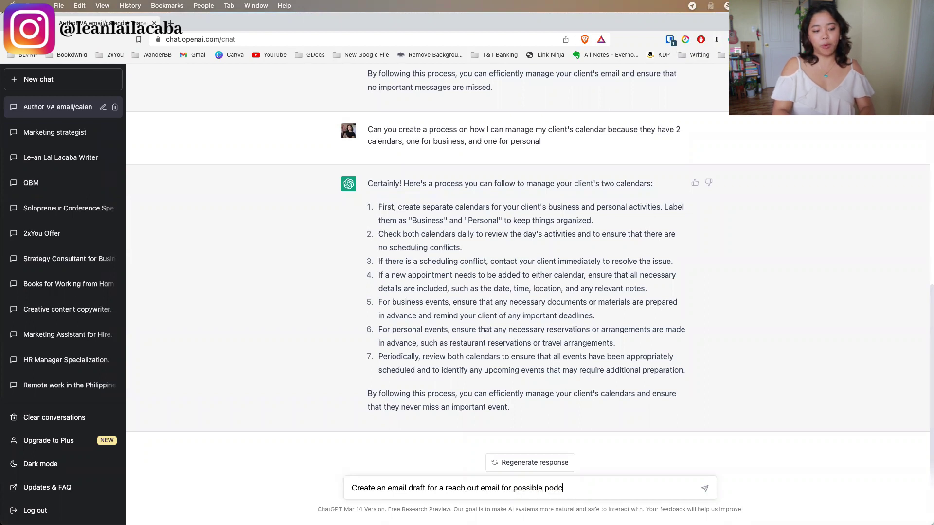
{"action": "type", "text": "ast guesting"}
{"action": "key", "text": "Return"}
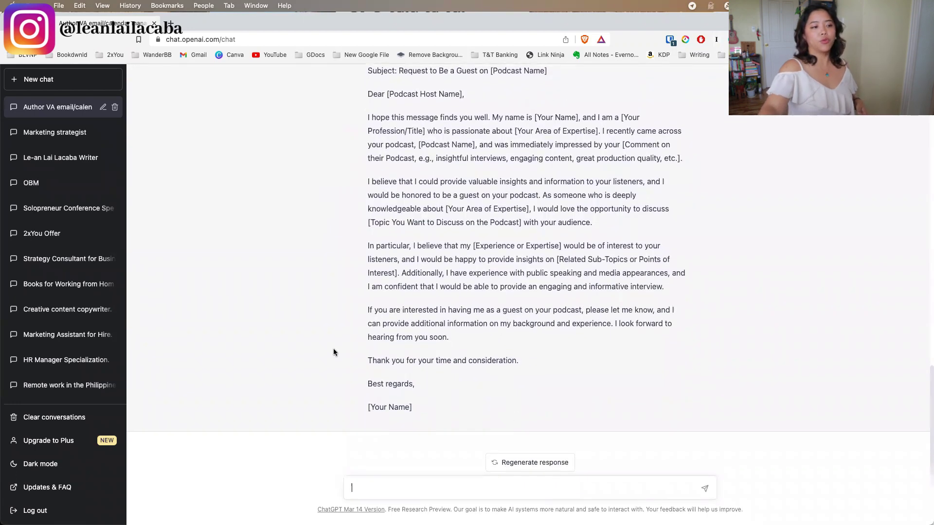
Scroll up to the podcast guesting request and open it for editing
{"action": "scroll", "coordinate": [334, 348], "scroll_direction": "up", "scroll_amount": 2}
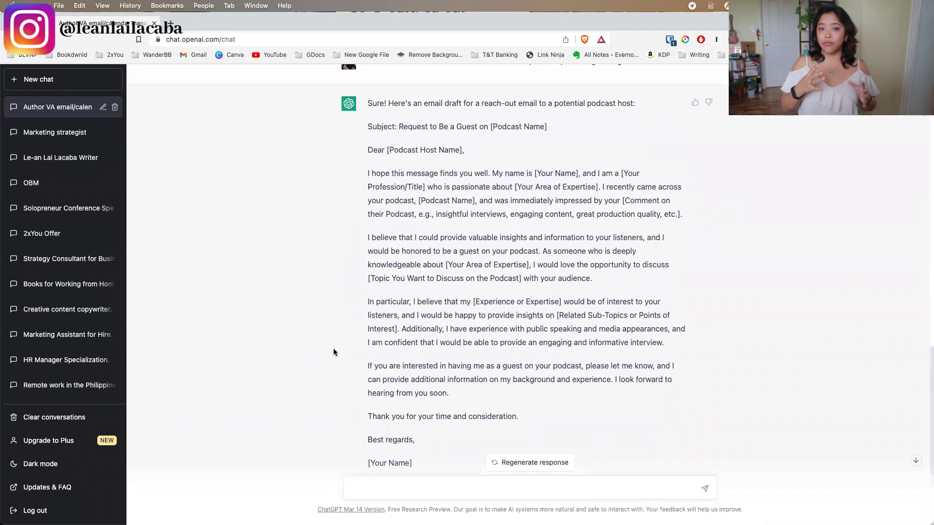
{"action": "scroll", "coordinate": [334, 348], "scroll_direction": "up", "scroll_amount": 3}
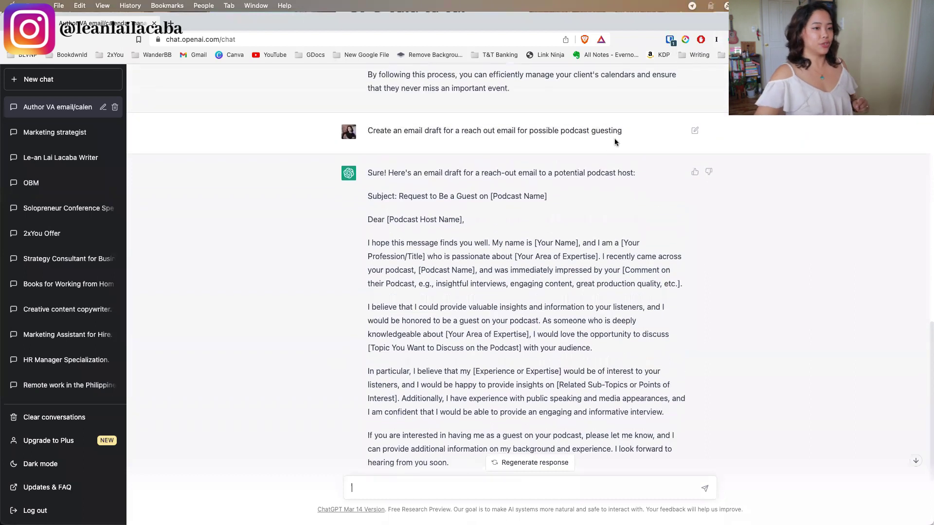
{"action": "left_click", "coordinate": [695, 131]}
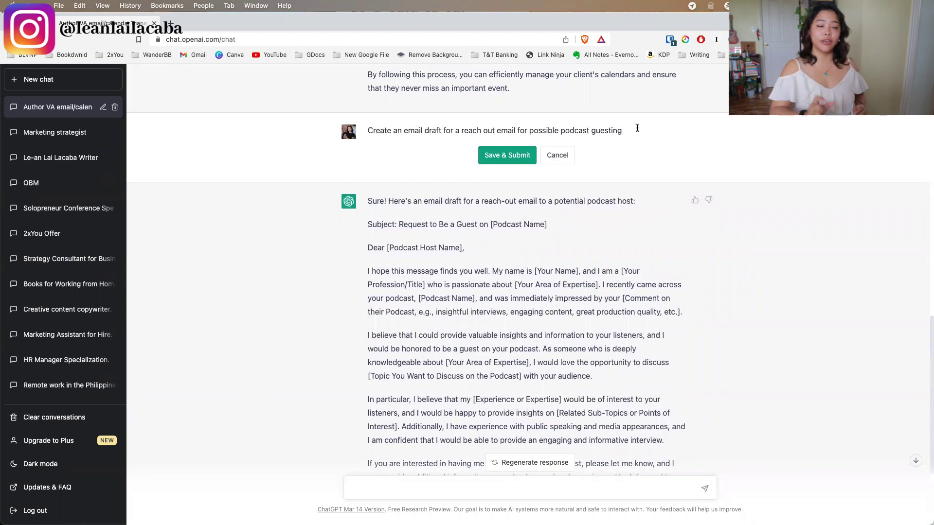
Append the client's first name, his business non-fiction author role, and the podcast 'Hello Business'
{"action": "type", "text": "for my"}
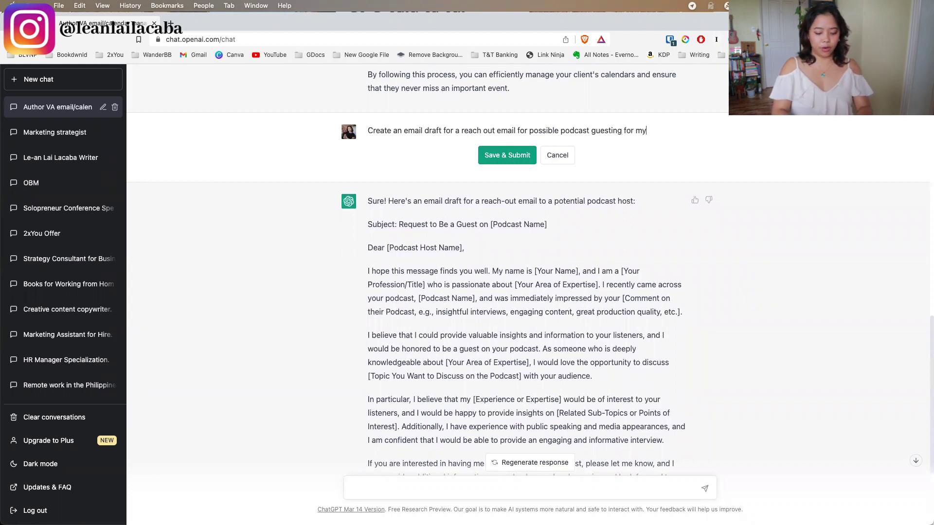
{"action": "type", "text": " client who i"}
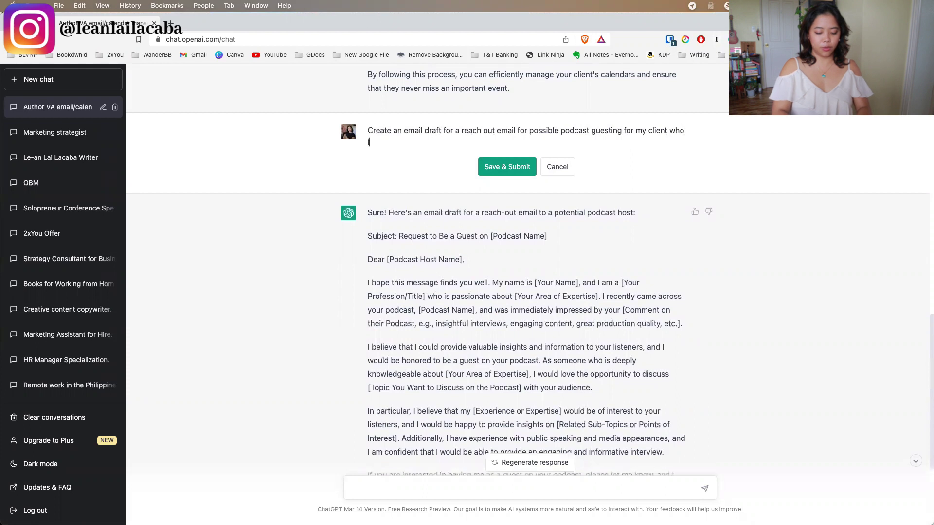
{"action": "type", "text": "s a business non fiction author, his name is Joe"}
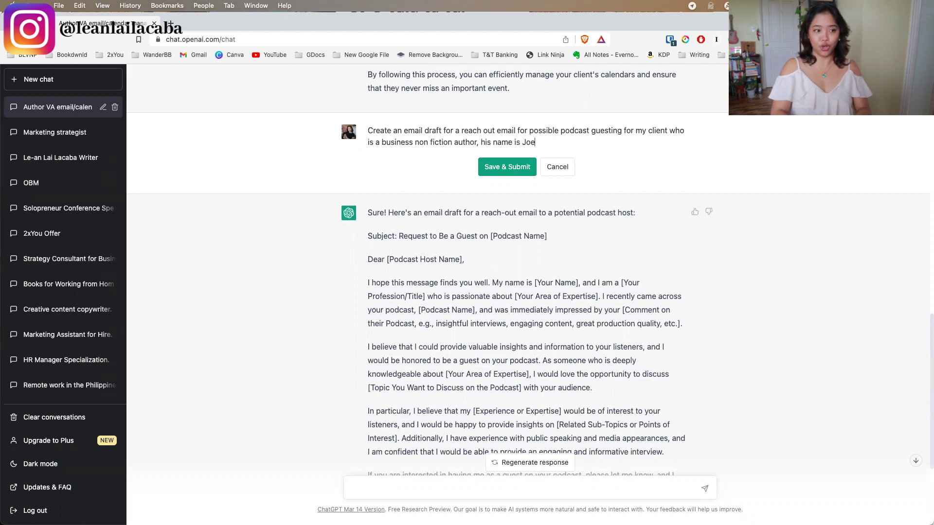
{"action": "type", "text": ", and the "}
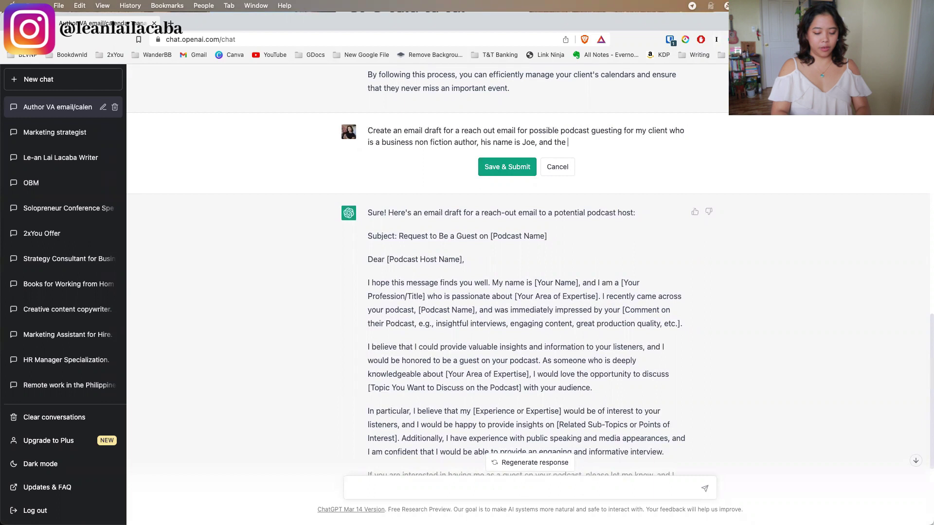
{"action": "type", "text": "podcast name is"}
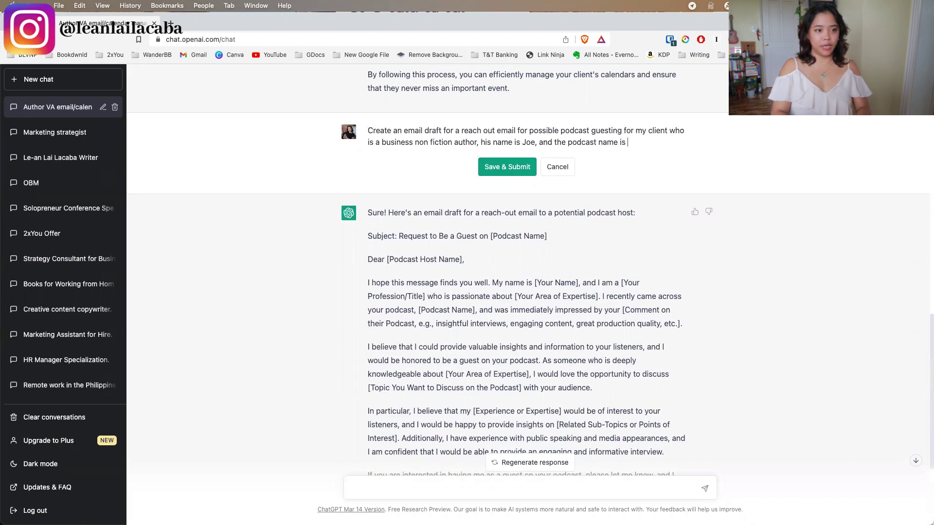
{"action": "type", "text": " Hello busi"}
{"action": "key", "text": "BackSpace"}
{"action": "key", "text": "BackSpace"}
{"action": "key", "text": "BackSpace"}
{"action": "type", "text": "Business"}
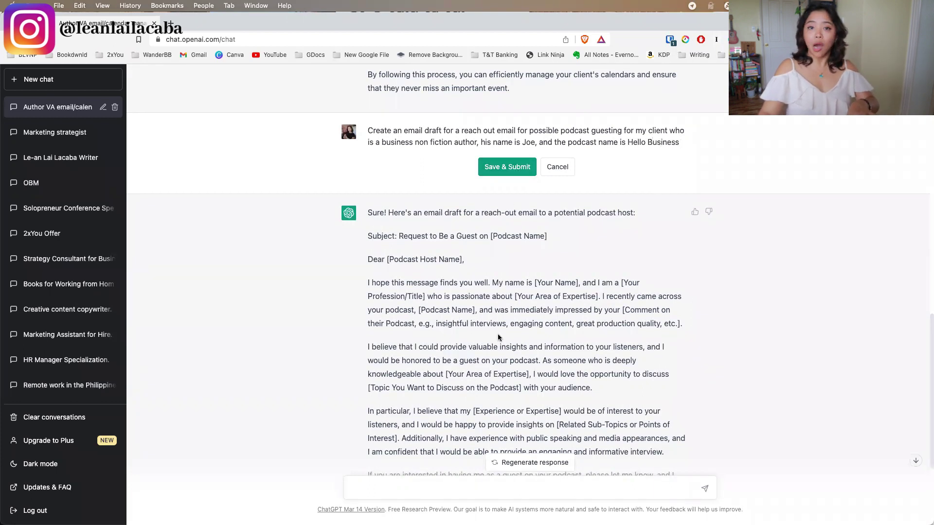
Resubmit the edited request to regenerate the Hello Business pitch email, then start a new message
{"action": "left_click", "coordinate": [515, 161]}
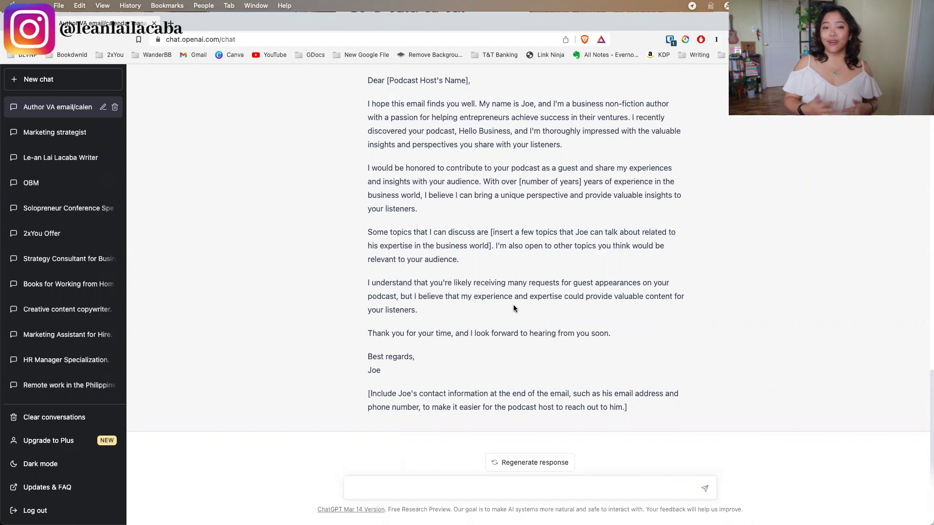
{"action": "left_click", "coordinate": [426, 485]}
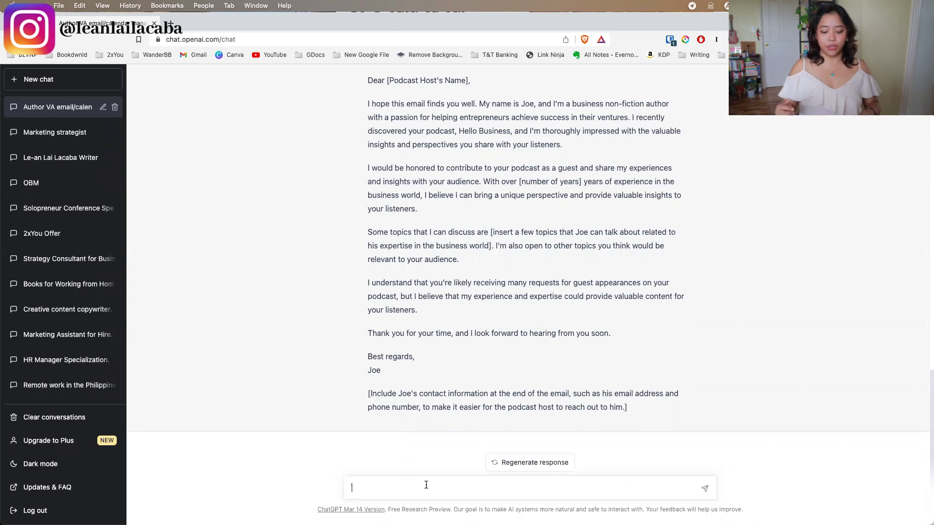
Request a calendar invite for the podcast show on April 6, 7PM EST through Zoom
{"action": "type", "text": "create a calendar invite for the podcast show above, outline"}
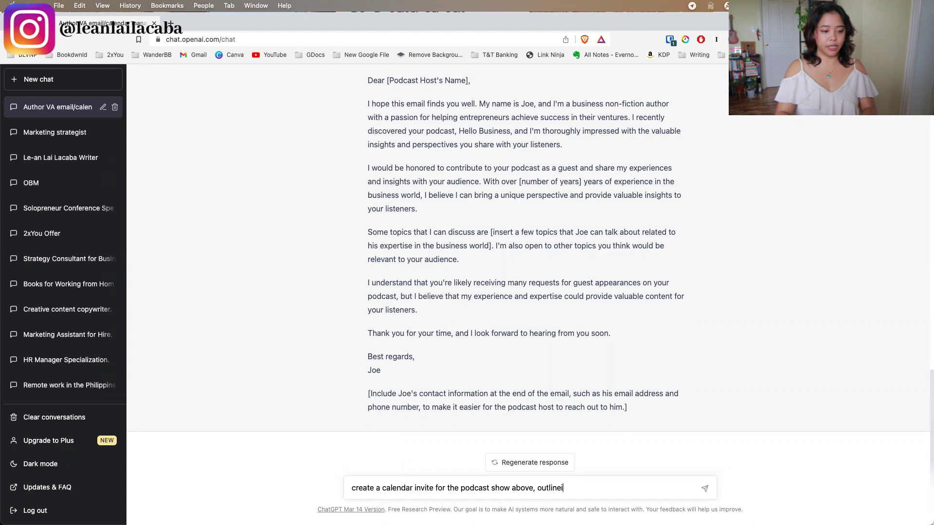
{"action": "type", "text": "ng when \"April 6,"}
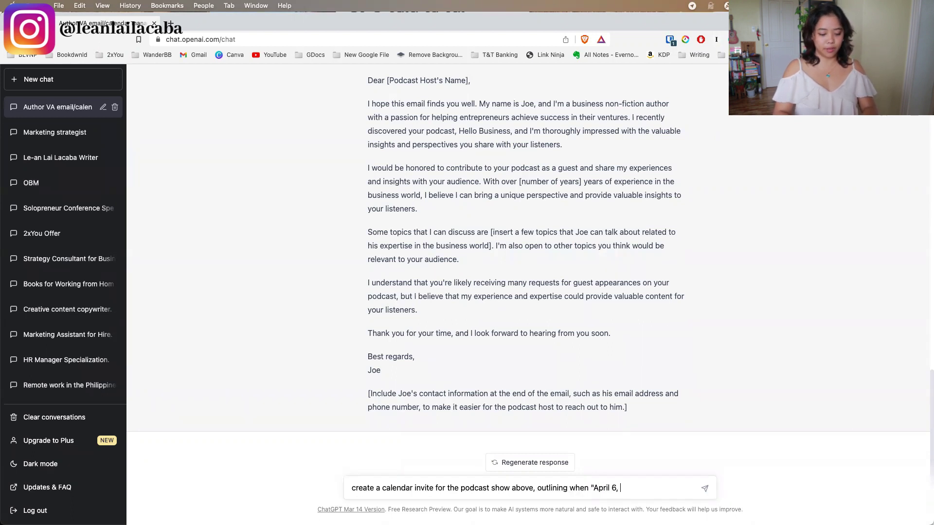
{"action": "type", "text": " 7PM ET"}
{"action": "key", "text": "BackSpace"}
{"action": "type", "text": "ST\" through Zoom"}
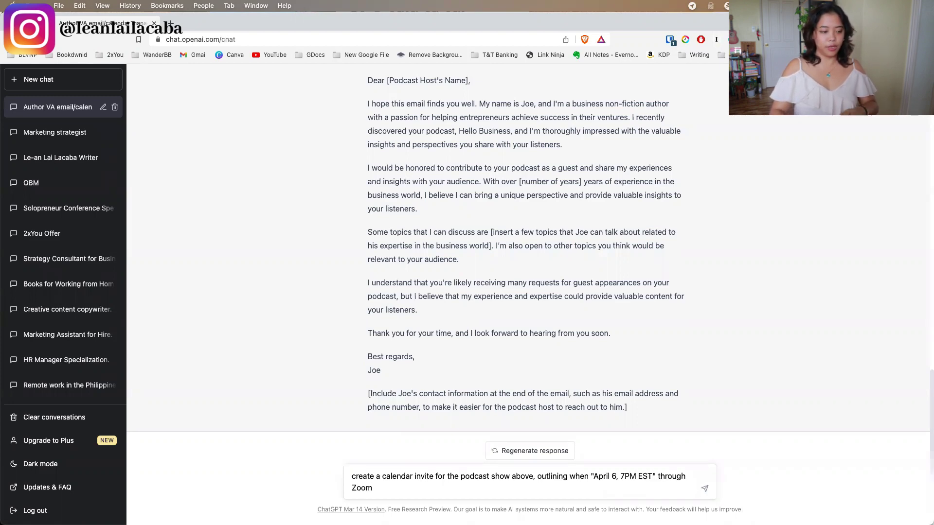
{"action": "key", "text": "Return"}
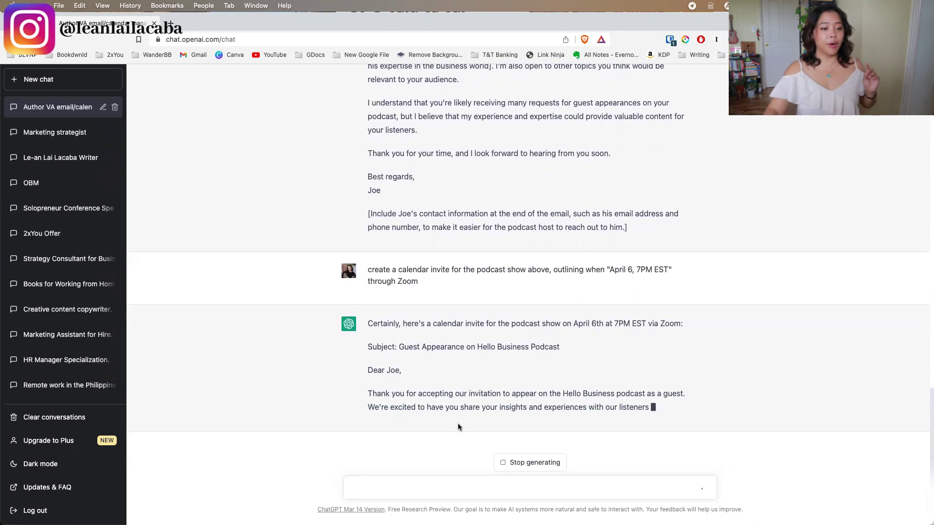
Stop the calendar invite reply and reopen the invite request for editing
{"action": "left_click", "coordinate": [506, 459]}
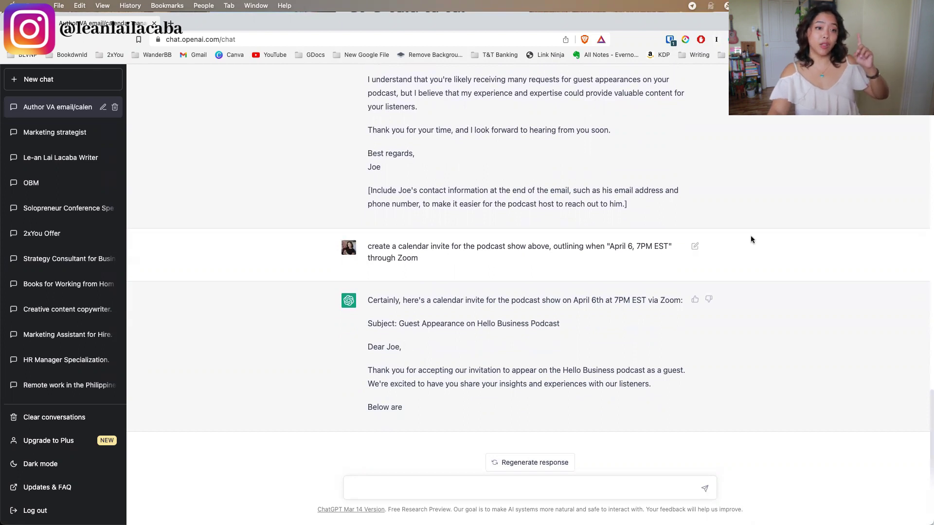
{"action": "left_click", "coordinate": [694, 248]}
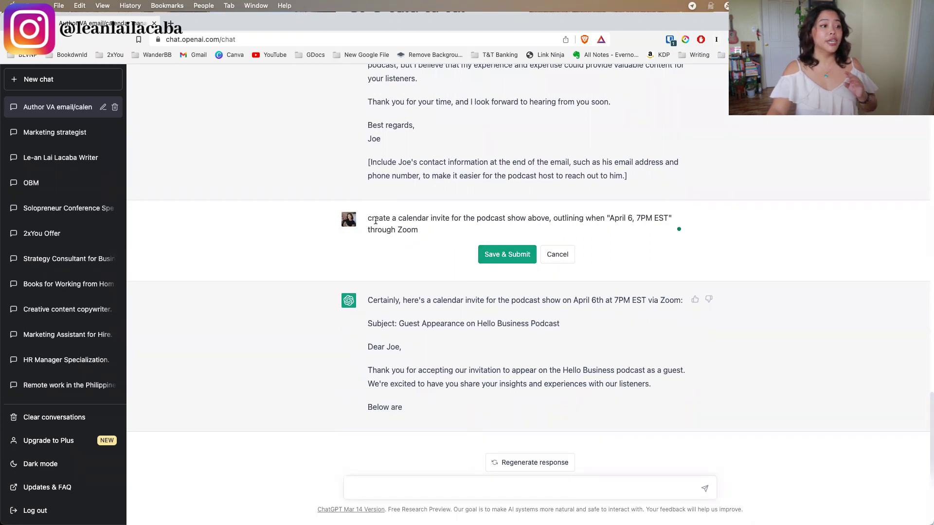
Add 'description' after 'invite' in the edited prompt and resubmit it for a calendar invite description
{"action": "left_click", "coordinate": [451, 218]}
{"action": "type", "text": "description"}
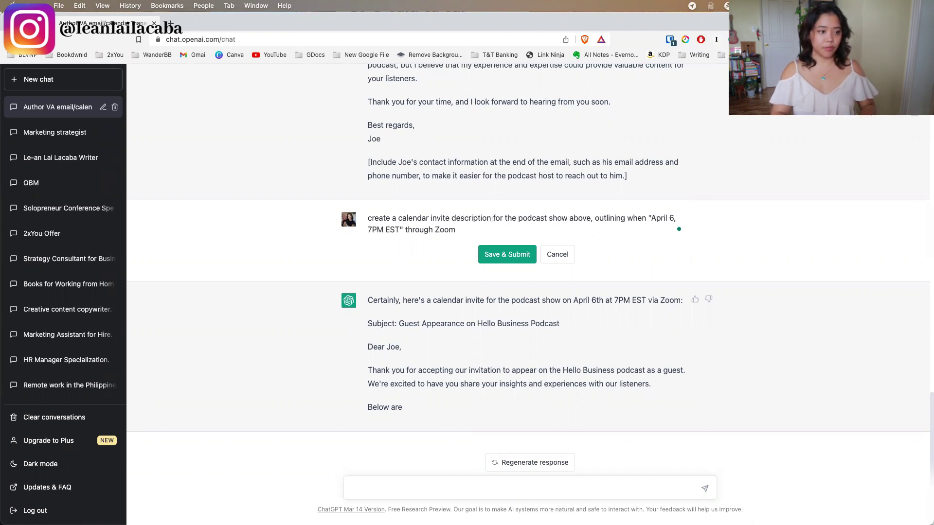
{"action": "left_click", "coordinate": [489, 255]}
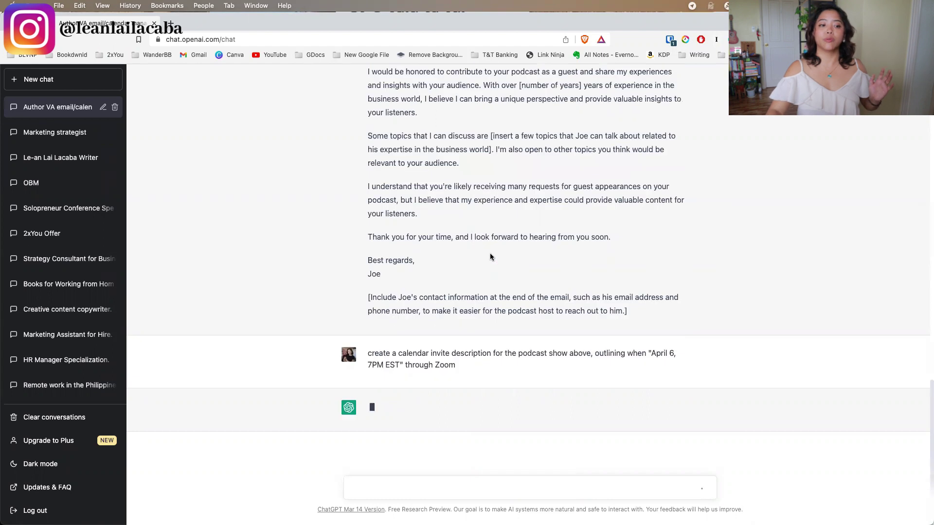